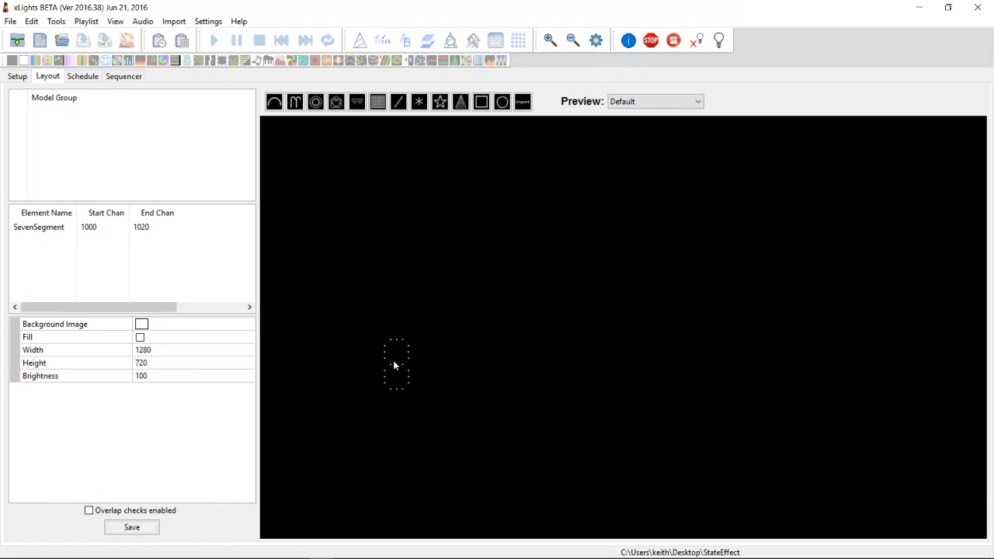
- Select the SevenSegment model, open its state definitions and move the dialog clear of the model
{"action": "left_click", "coordinate": [394, 365]}
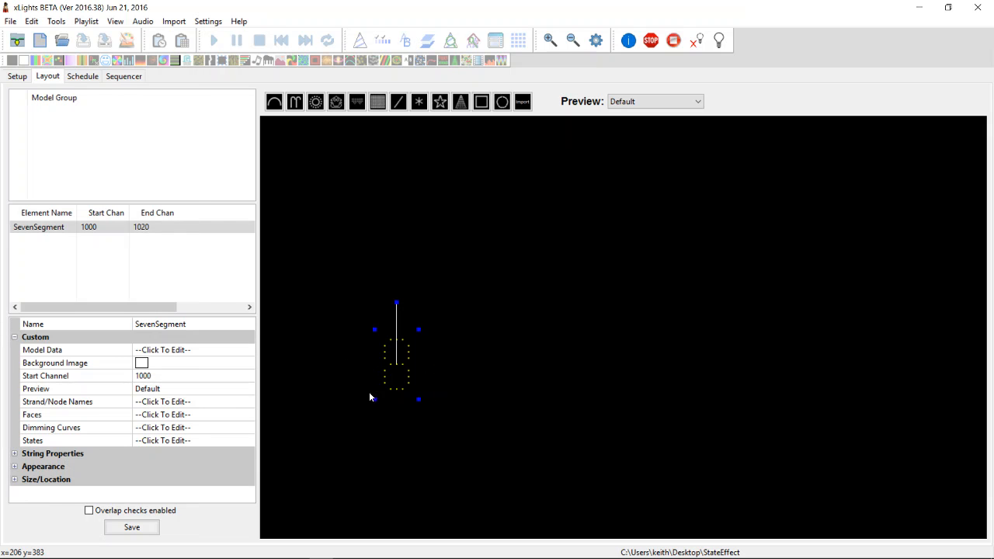
{"action": "left_click", "coordinate": [423, 424]}
{"action": "left_click", "coordinate": [405, 379]}
{"action": "left_click", "coordinate": [210, 441]}
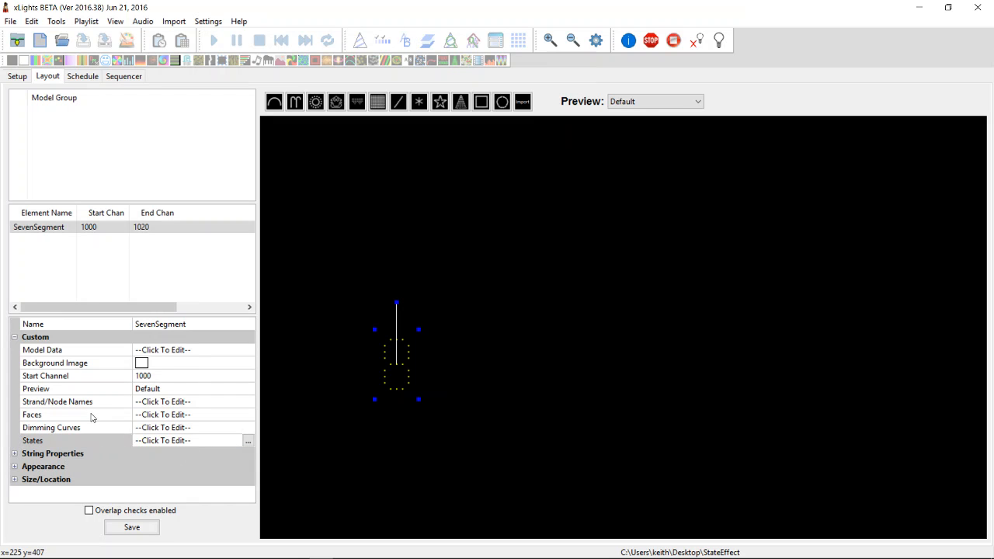
{"action": "left_click", "coordinate": [249, 441]}
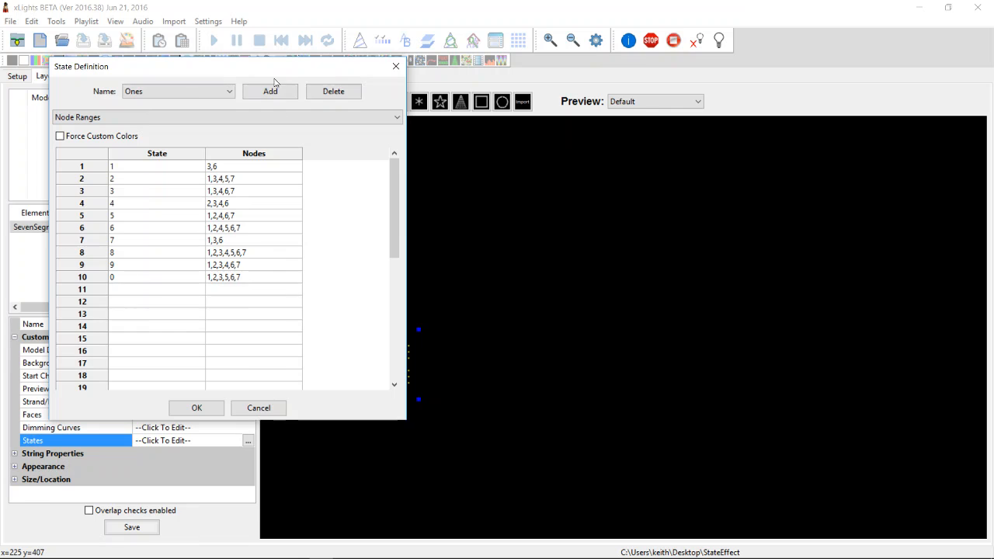
{"action": "left_click_drag", "start_coordinate": [269, 72], "coordinate": [715, 129]}
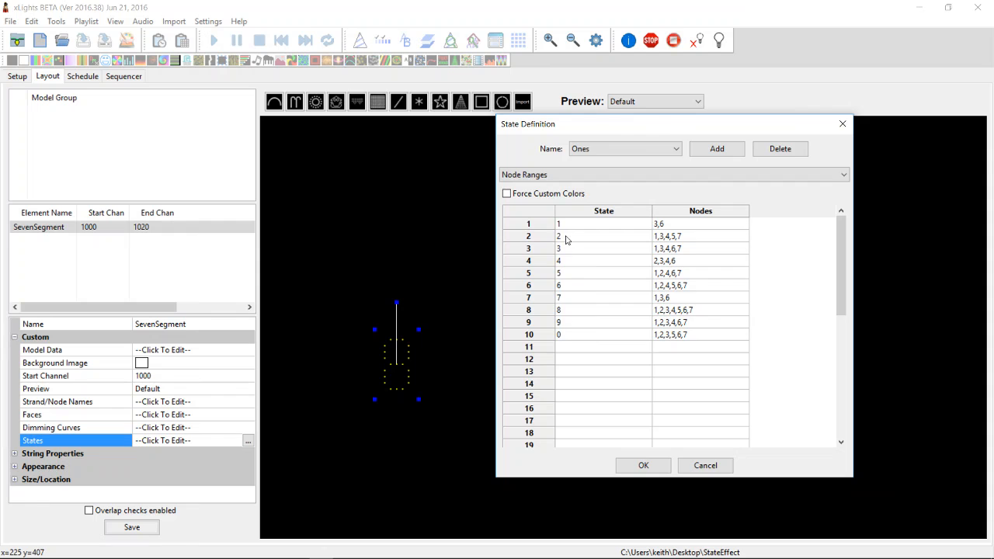
- Add a state named colon on node 1 in row 11 of the Ones state definition
{"action": "left_click", "coordinate": [571, 351]}
{"action": "type", "text": "colon"}
{"action": "left_click", "coordinate": [686, 351]}
{"action": "type", "text": "1"}
{"action": "left_click", "coordinate": [682, 359]}
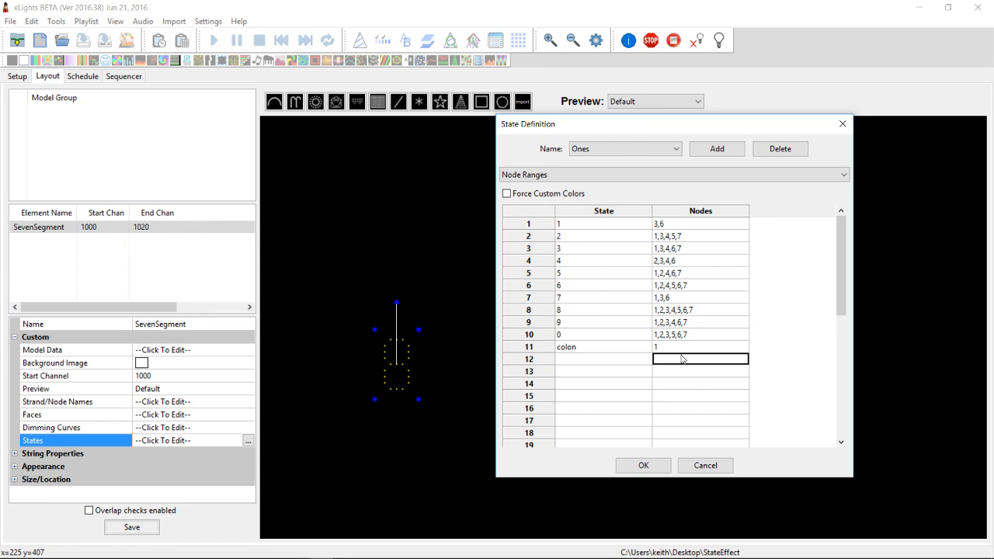
- Set the nodes of state 8 to the range 1-7 and accept the state definition
{"action": "left_click_drag", "start_coordinate": [838, 286], "coordinate": [850, 242]}
{"action": "left_click", "coordinate": [682, 310]}
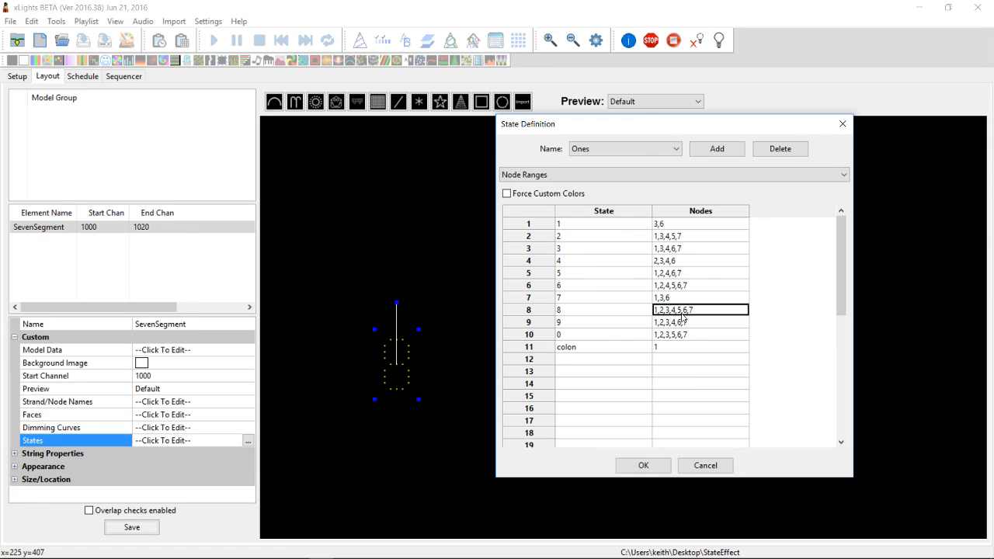
{"action": "type", "text": "1-7"}
{"action": "key", "text": "Return"}
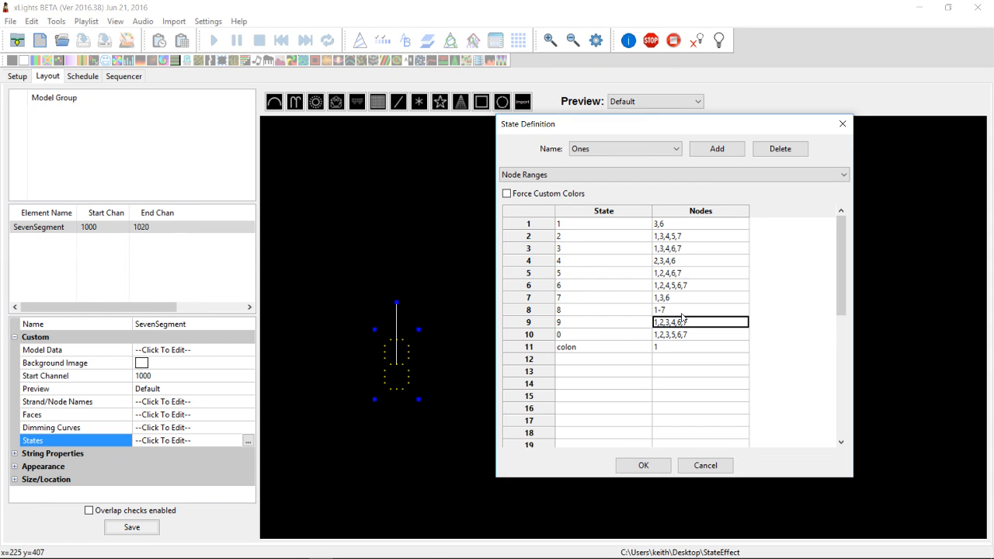
{"action": "left_click", "coordinate": [645, 464]}
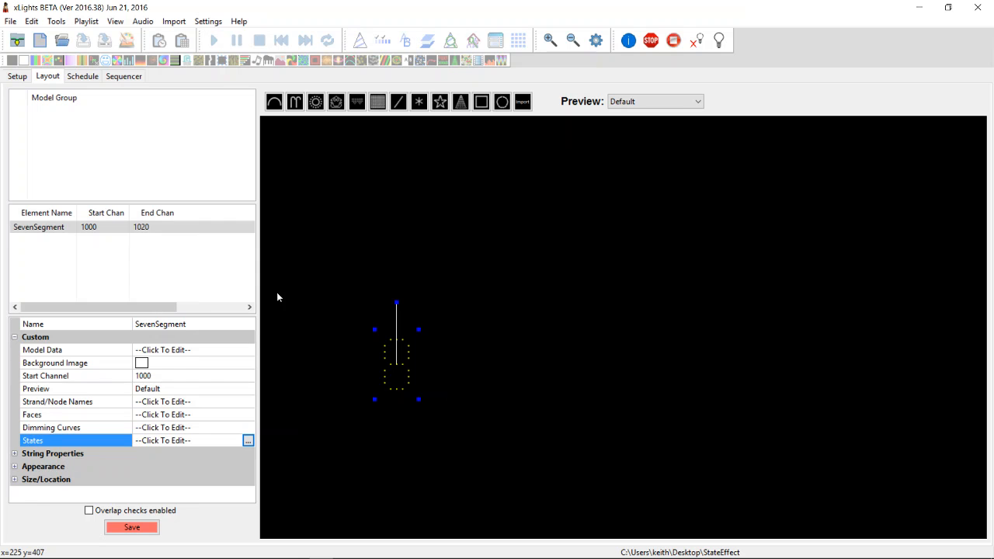
- Open the sevensegment sequence and select the existing State effect on the SevenSegment row
{"action": "left_click", "coordinate": [63, 41]}
{"action": "double_click", "coordinate": [161, 136]}
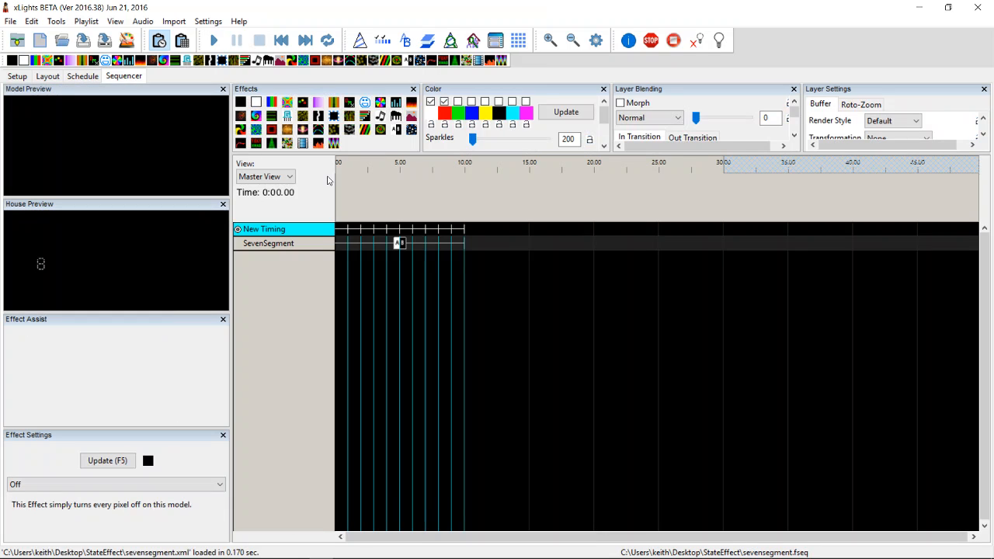
{"action": "left_click", "coordinate": [403, 246]}
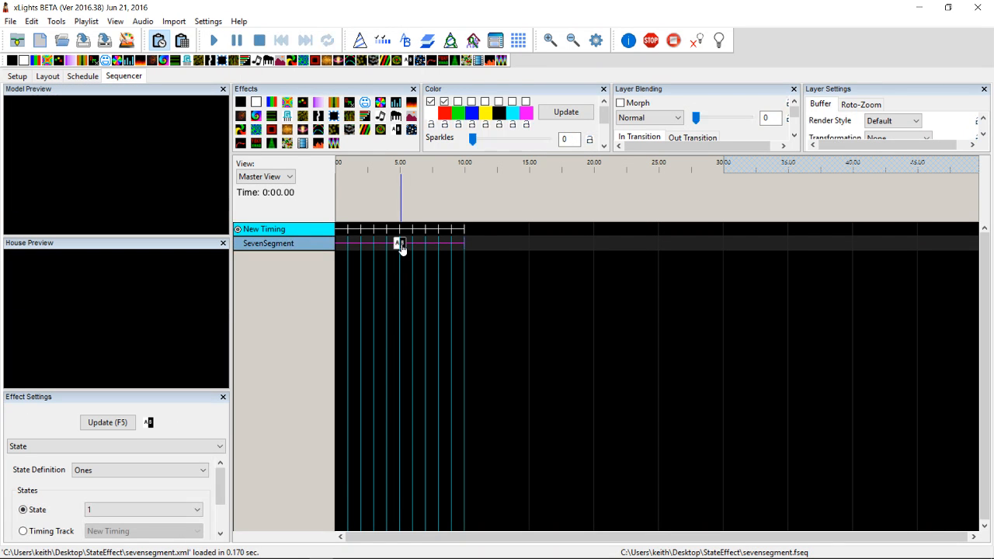
{"action": "left_click", "coordinate": [397, 246]}
- Try the timing track as the effect's source, return it to the fixed state, and close the House Preview
{"action": "left_click", "coordinate": [45, 533]}
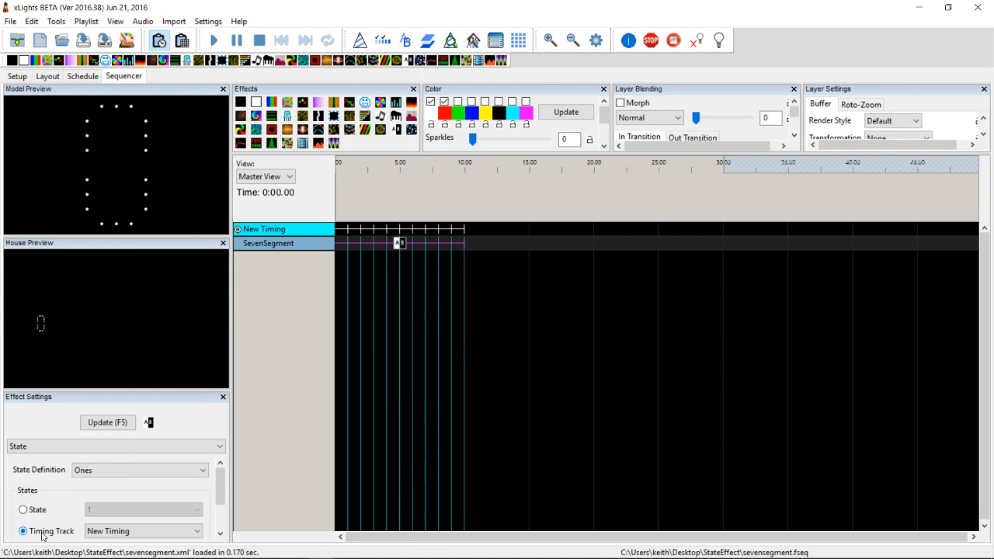
{"action": "left_click", "coordinate": [37, 510]}
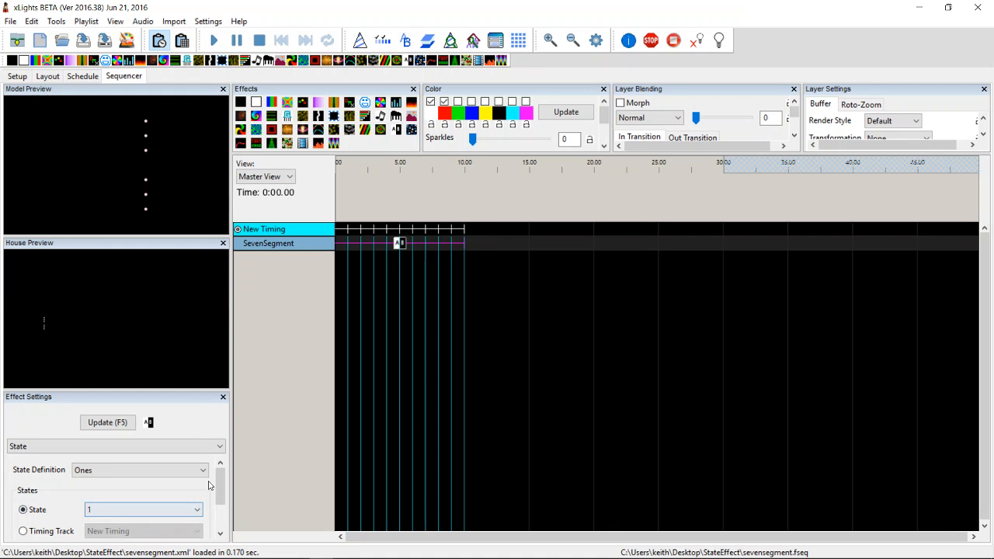
{"action": "left_click", "coordinate": [223, 244]}
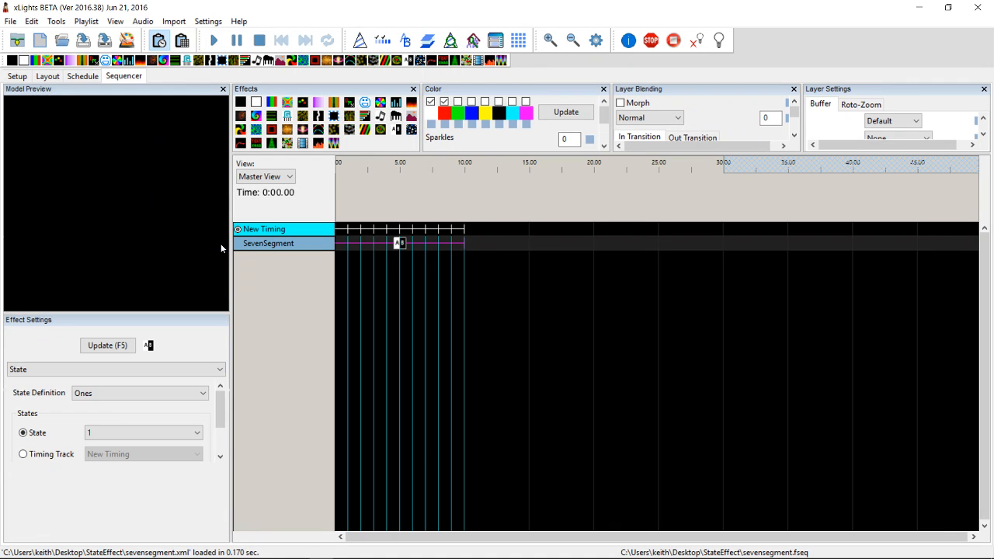
- Try states 2, colon and 8 on the effect, and set its source to the New Timing timing track
{"action": "left_click", "coordinate": [103, 433]}
{"action": "left_click", "coordinate": [98, 475]}
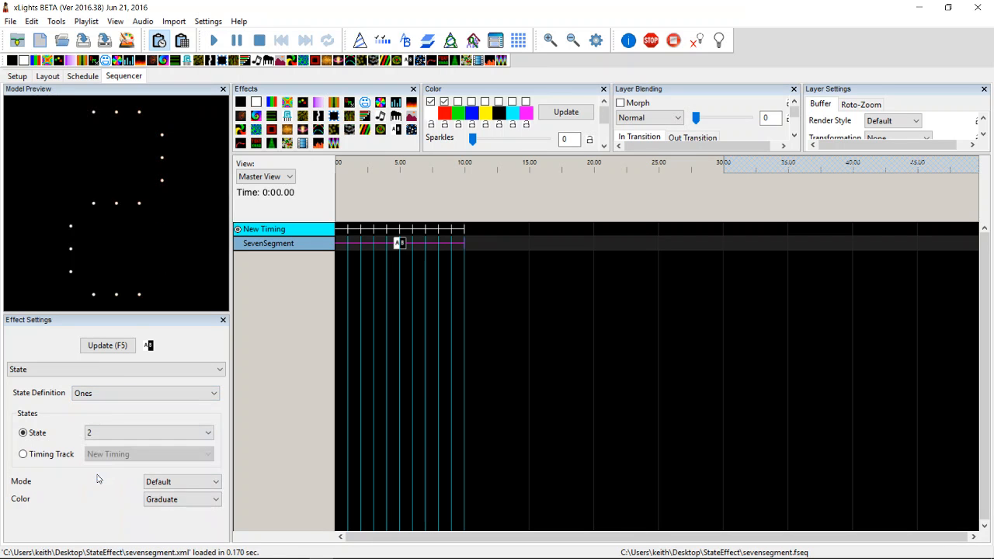
{"action": "left_click", "coordinate": [99, 435]}
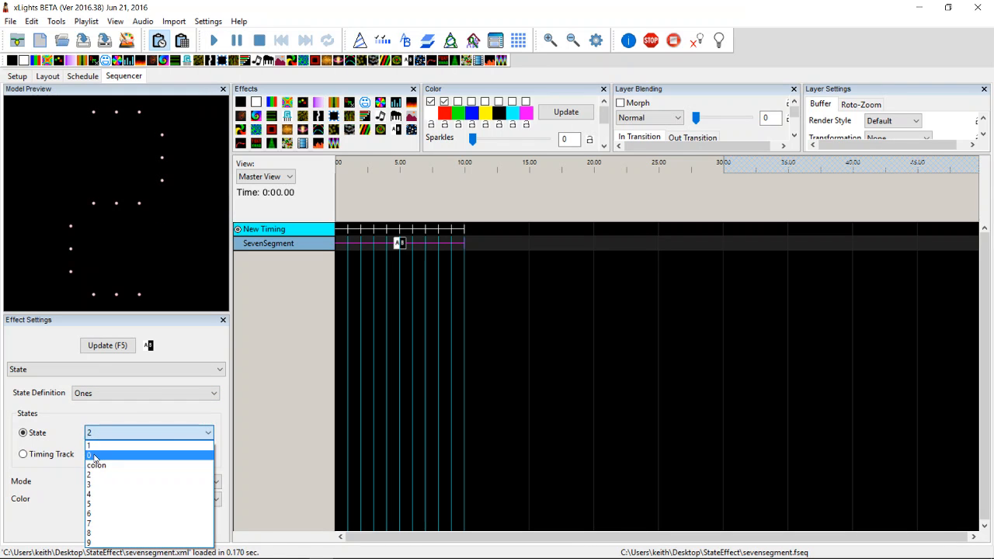
{"action": "left_click", "coordinate": [95, 465]}
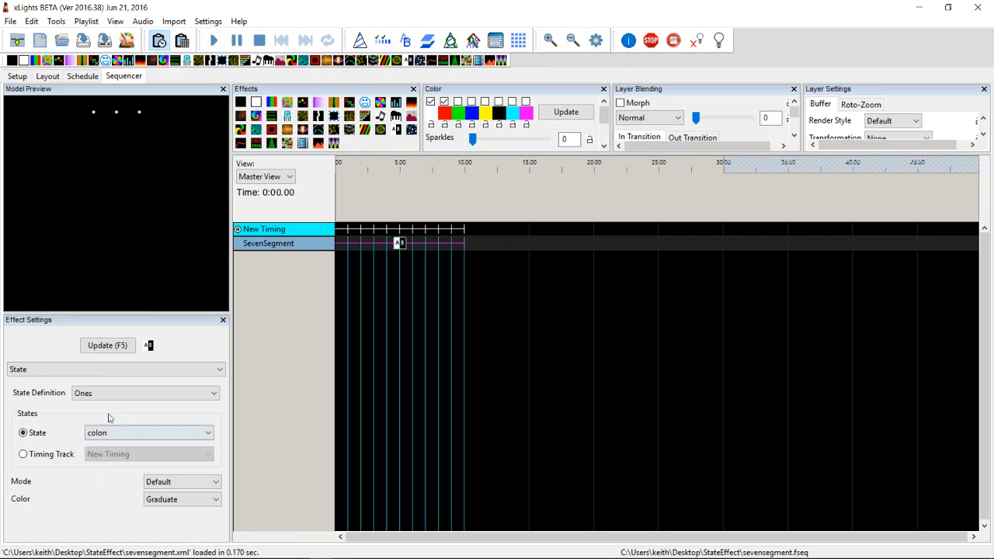
{"action": "left_click", "coordinate": [129, 439]}
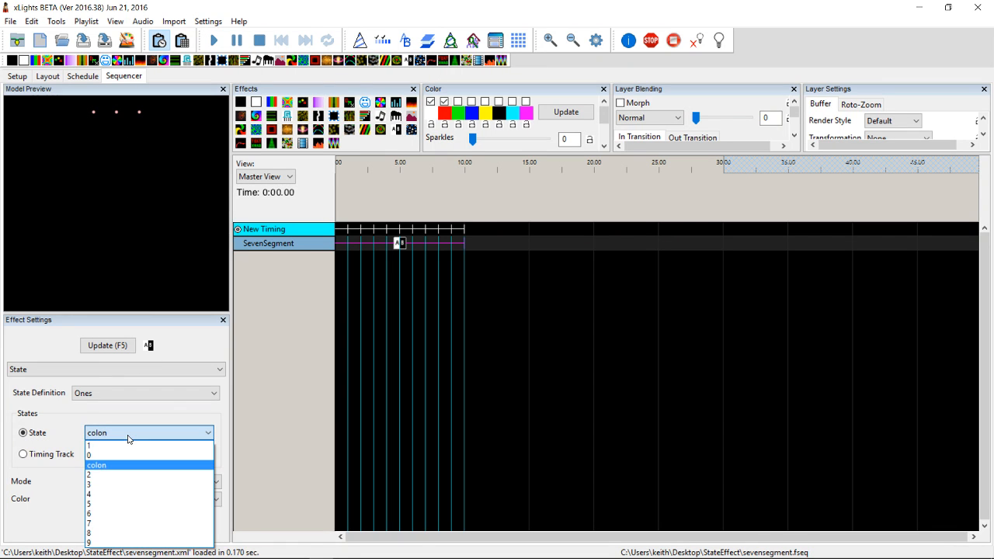
{"action": "left_click", "coordinate": [105, 533]}
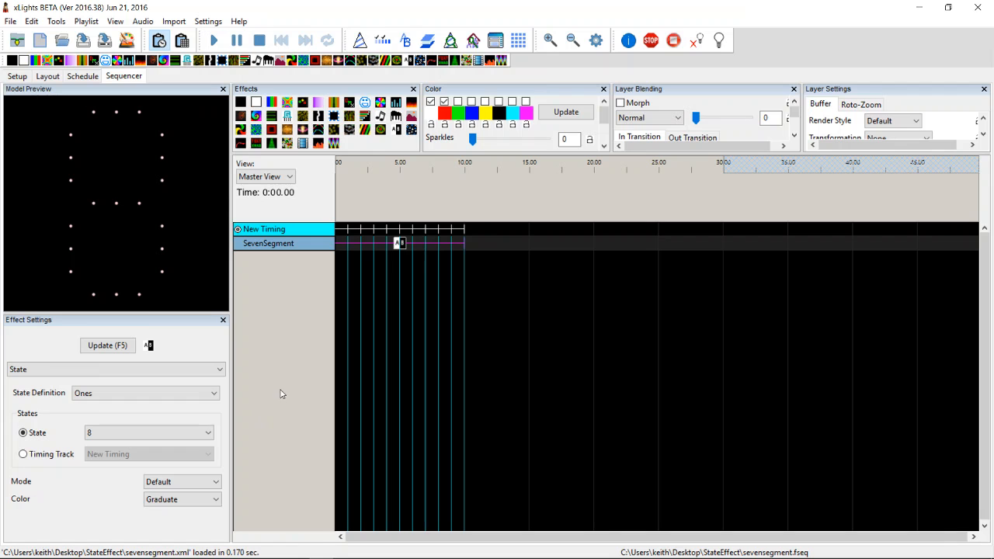
{"action": "left_click", "coordinate": [550, 39]}
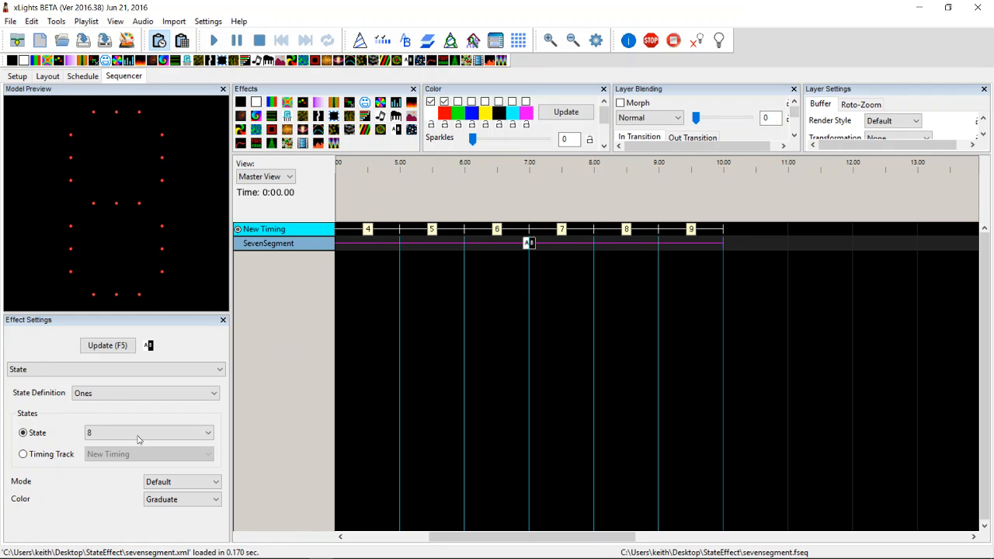
{"action": "left_click", "coordinate": [52, 455]}
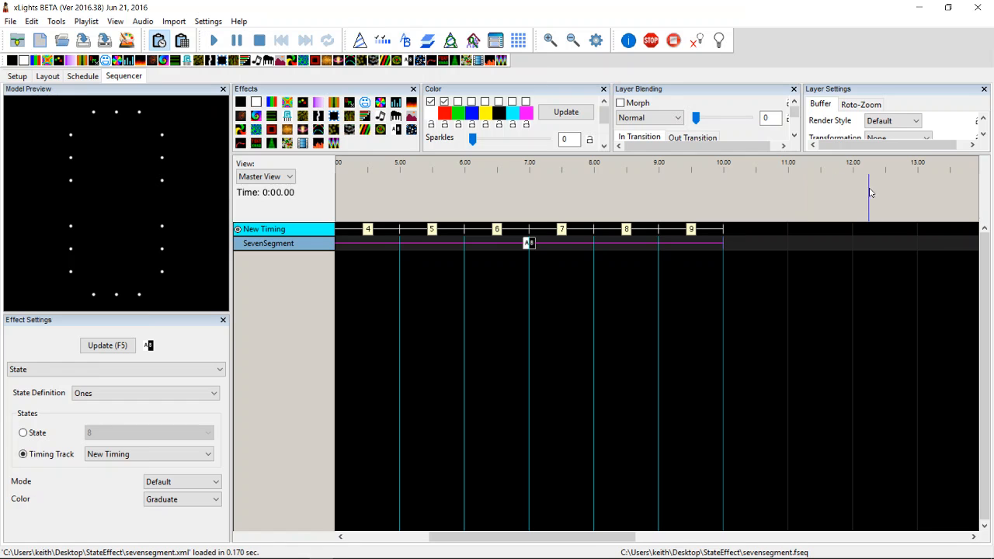
- Add timing marks at about 11.9 s and 13.4 s on New Timing, and move the earlier one to about 10.6 s
{"action": "key", "text": "t"}
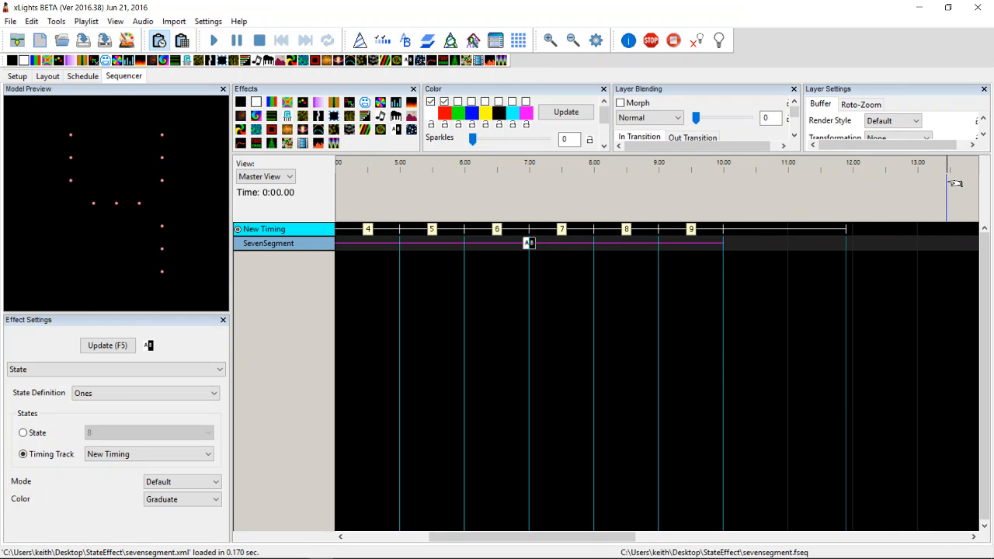
{"action": "key", "text": "t"}
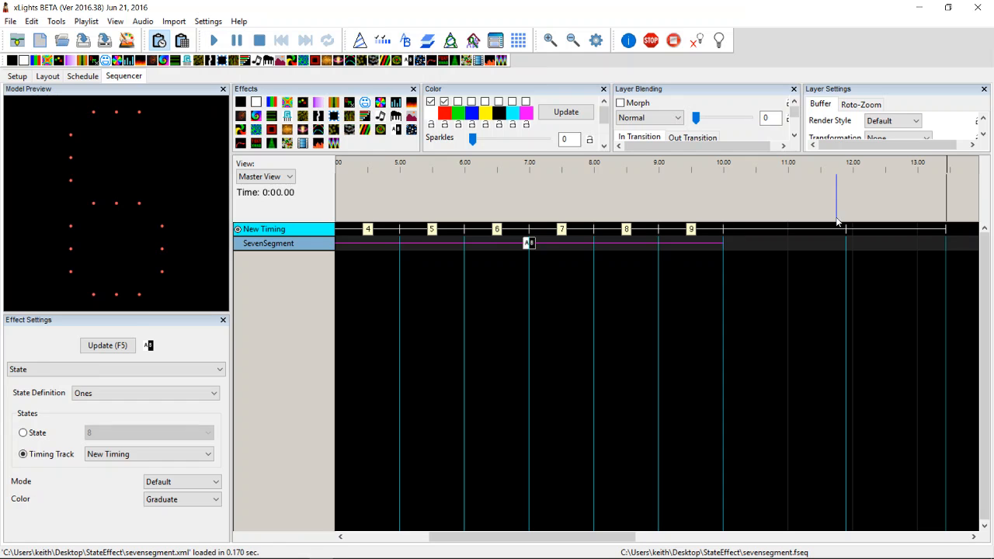
{"action": "left_click_drag", "start_coordinate": [844, 228], "coordinate": [761, 228]}
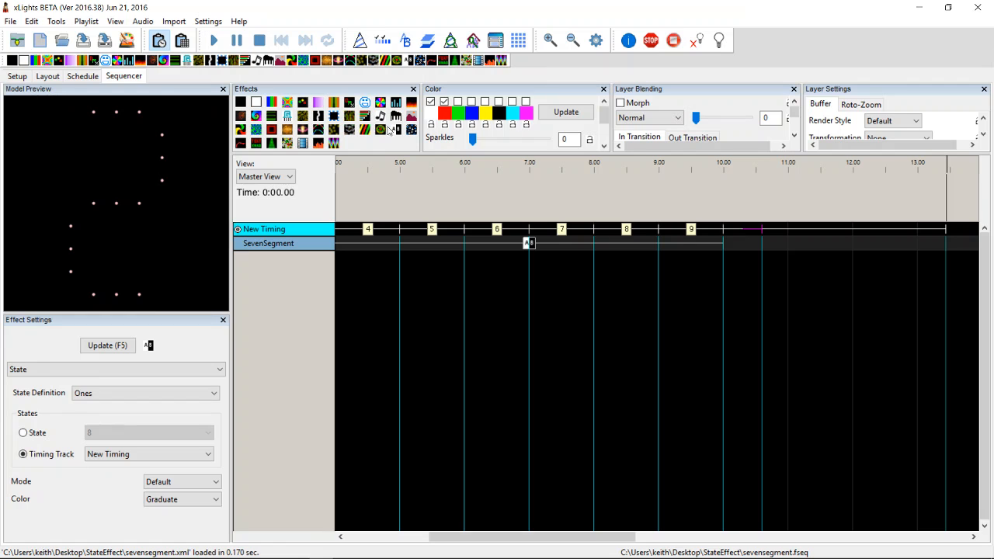
- Place a State effect on SevenSegment between the two new timing marks and set its mode to Countdown
{"action": "left_click_drag", "start_coordinate": [390, 130], "coordinate": [780, 251]}
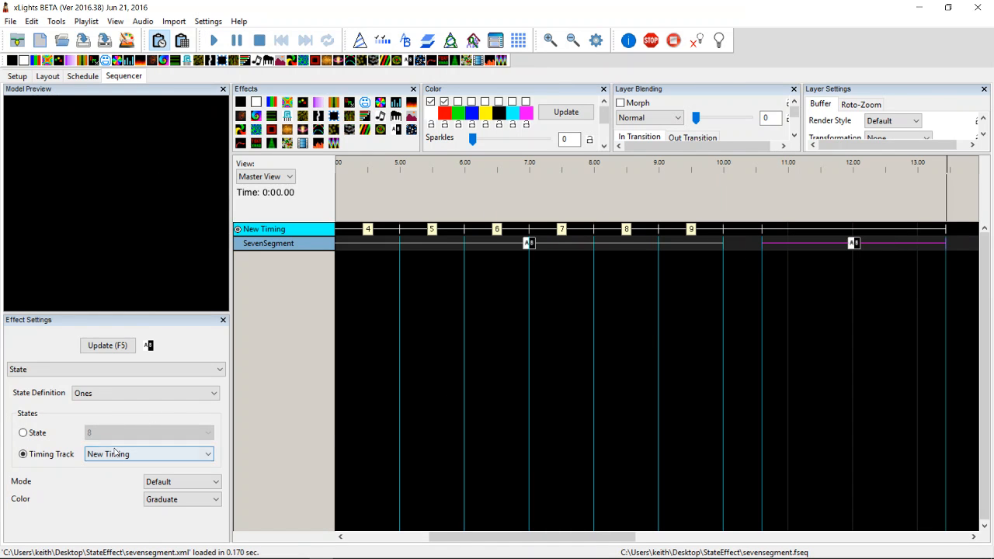
{"action": "left_click", "coordinate": [181, 485]}
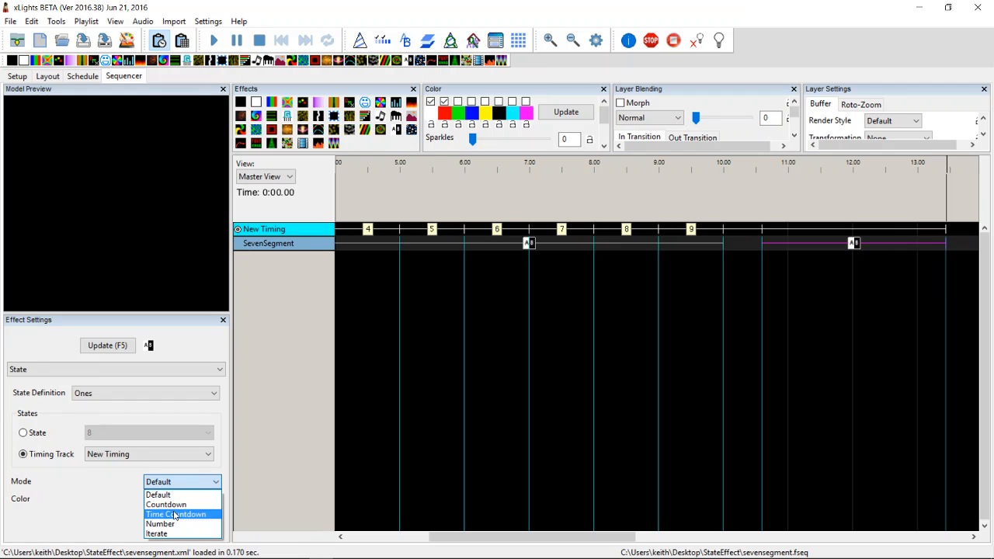
{"action": "left_click", "coordinate": [166, 504]}
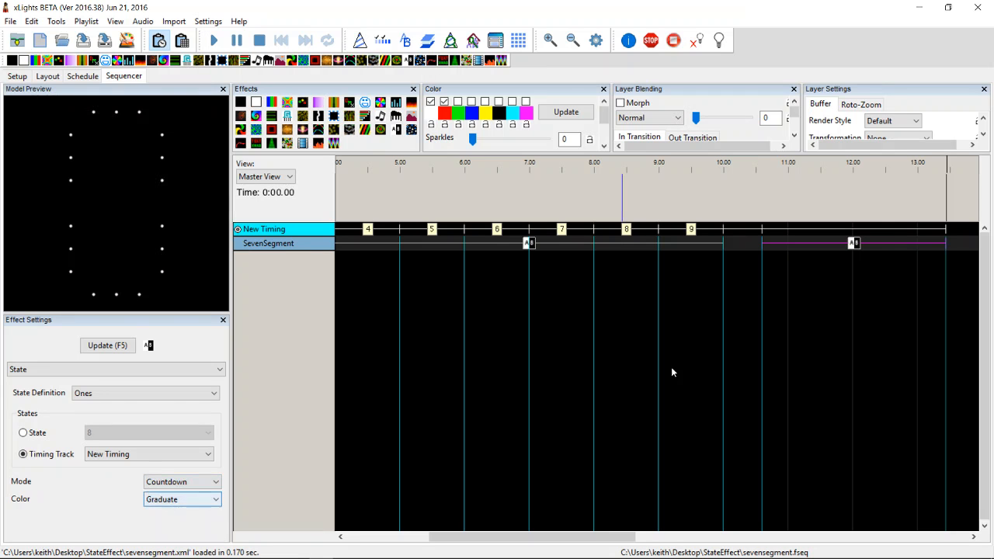
- Label the timing interval above the new State effect 10
{"action": "double_click", "coordinate": [860, 231]}
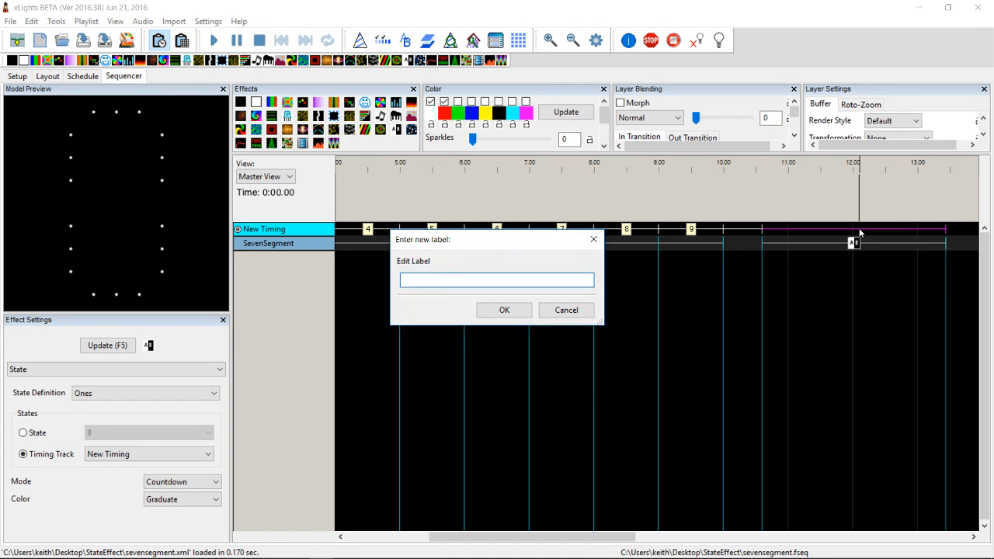
{"action": "type", "text": "10"}
{"action": "key", "text": "Return"}
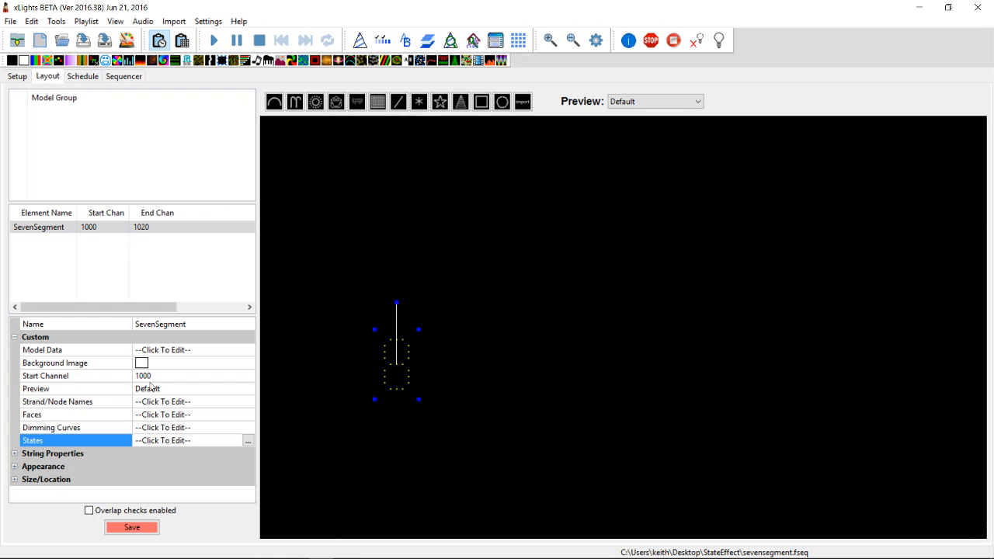
- Reopen the SevenSegment model's state definitions and add states named 10 and 20 in rows 12 and 13
{"action": "left_click", "coordinate": [247, 442]}
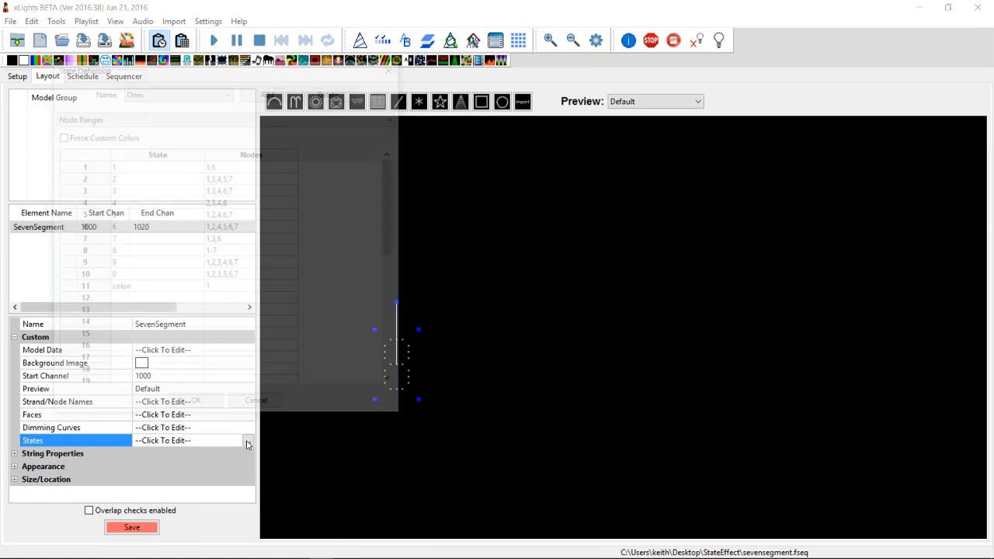
{"action": "left_click", "coordinate": [152, 303]}
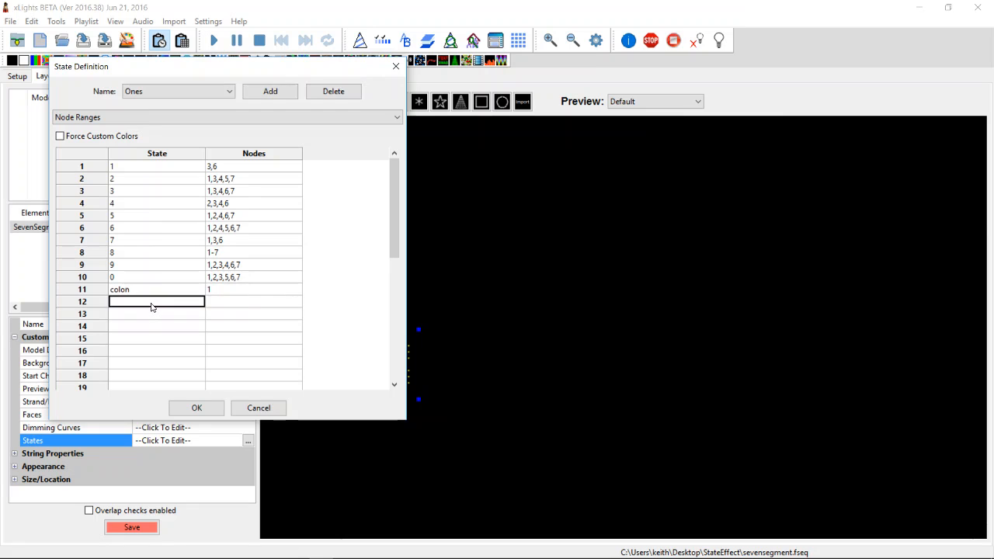
{"action": "type", "text": "10"}
{"action": "left_click", "coordinate": [140, 319]}
{"action": "type", "text": "20"}
{"action": "key", "text": "Return"}
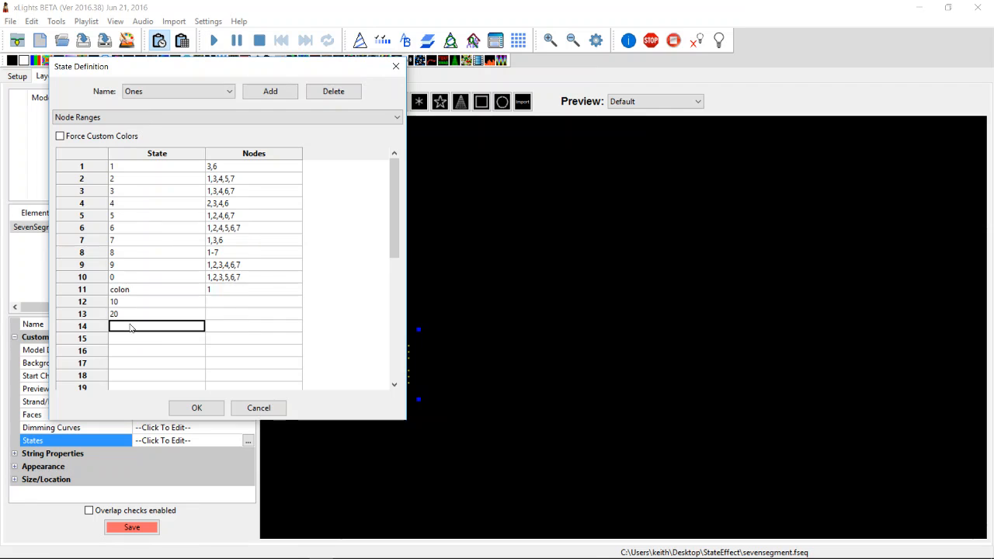
- Add states named 100 and 00 in rows 14 and 15, accept the definitions, and reopen them to check the list
{"action": "left_click", "coordinate": [130, 328]}
{"action": "type", "text": "100"}
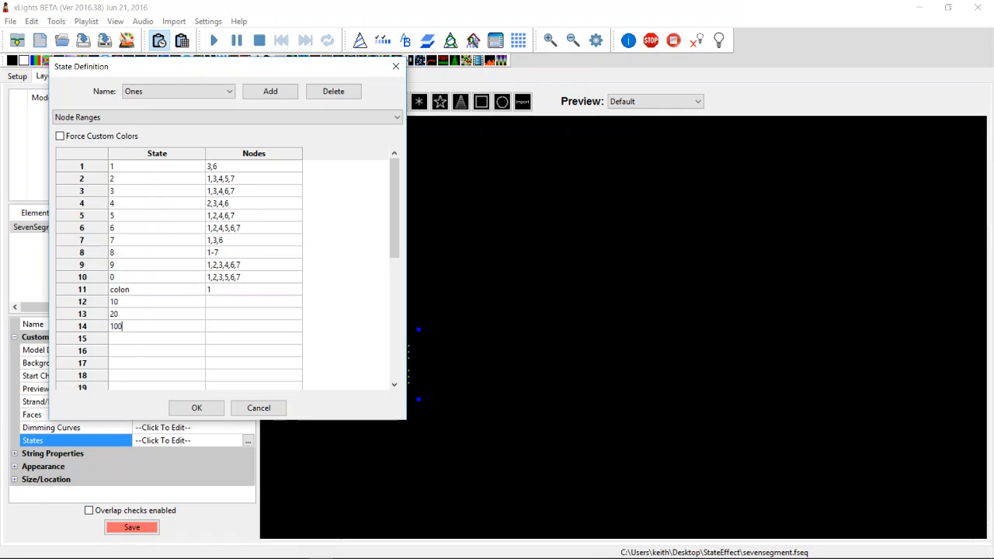
{"action": "key", "text": "Return"}
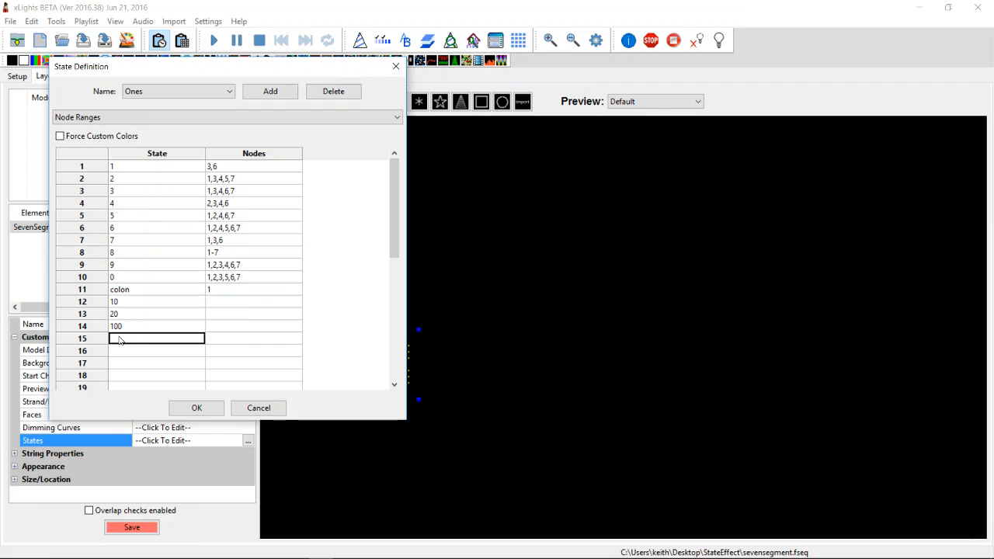
{"action": "left_click", "coordinate": [119, 340]}
{"action": "type", "text": "000"}
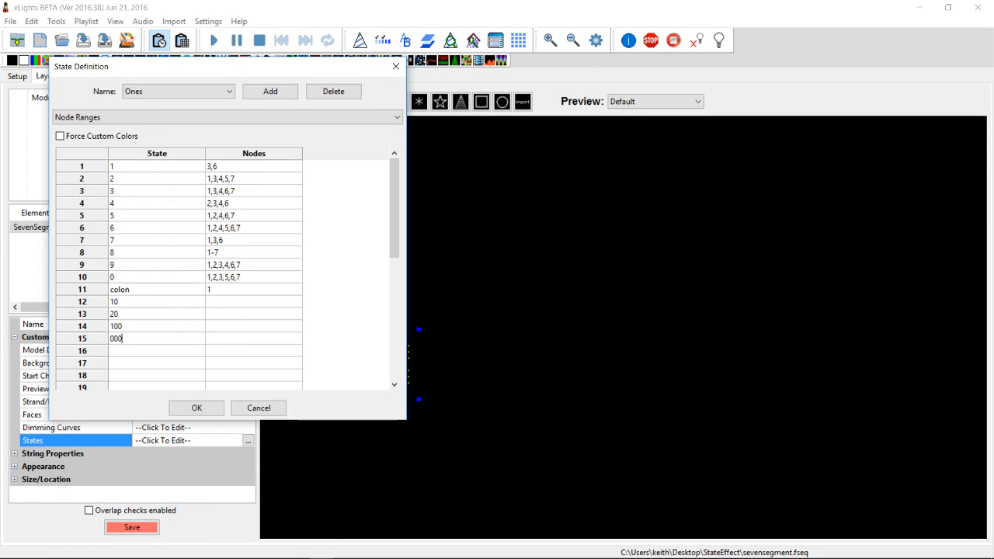
{"action": "key", "text": "Return"}
{"action": "left_click", "coordinate": [119, 340]}
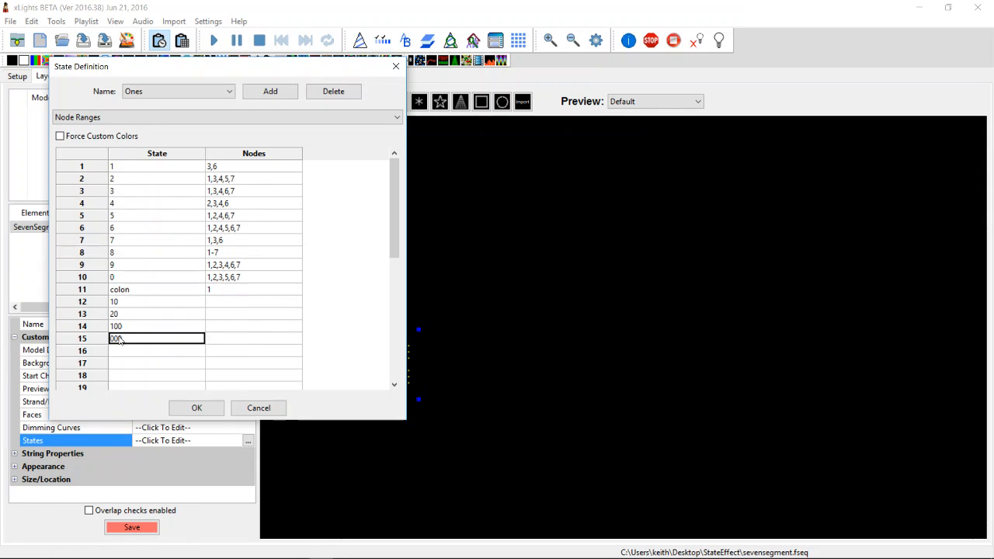
{"action": "type", "text": "00"}
{"action": "key", "text": "Return"}
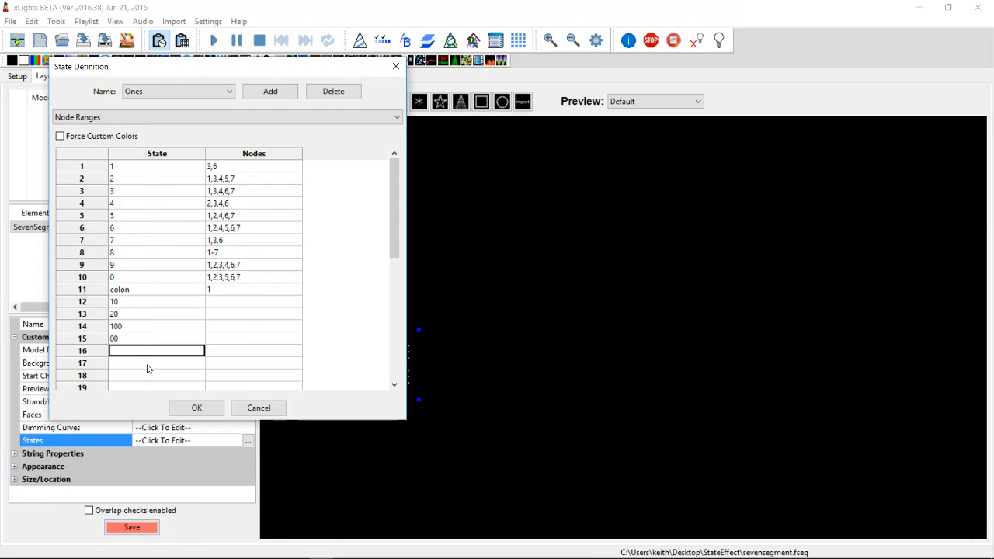
{"action": "left_click", "coordinate": [196, 409]}
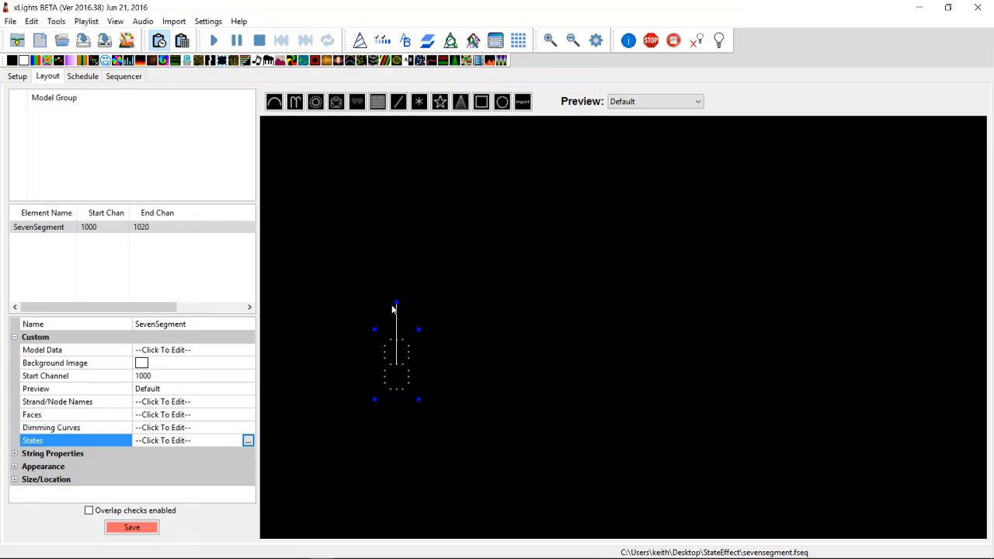
{"action": "left_click", "coordinate": [247, 441]}
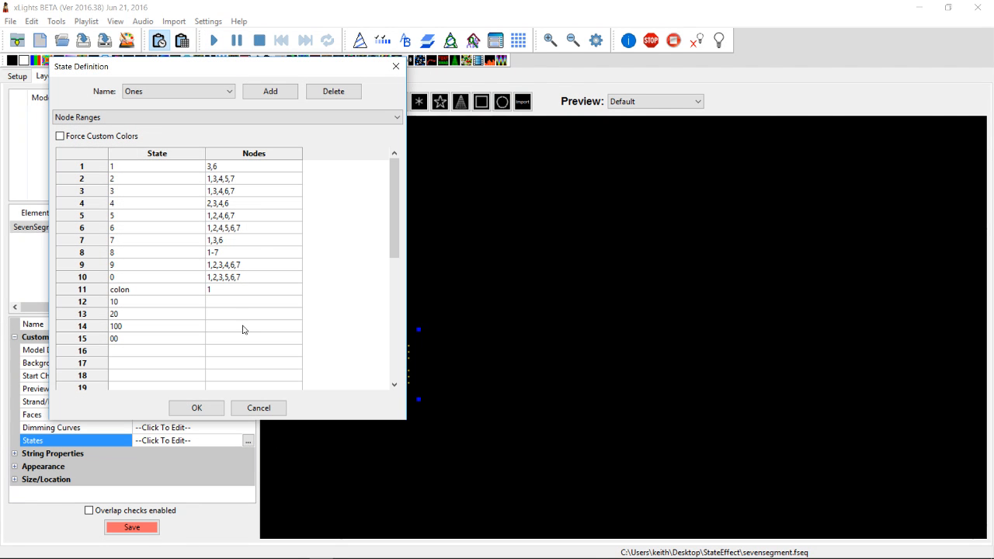
{"action": "left_click", "coordinate": [259, 410]}
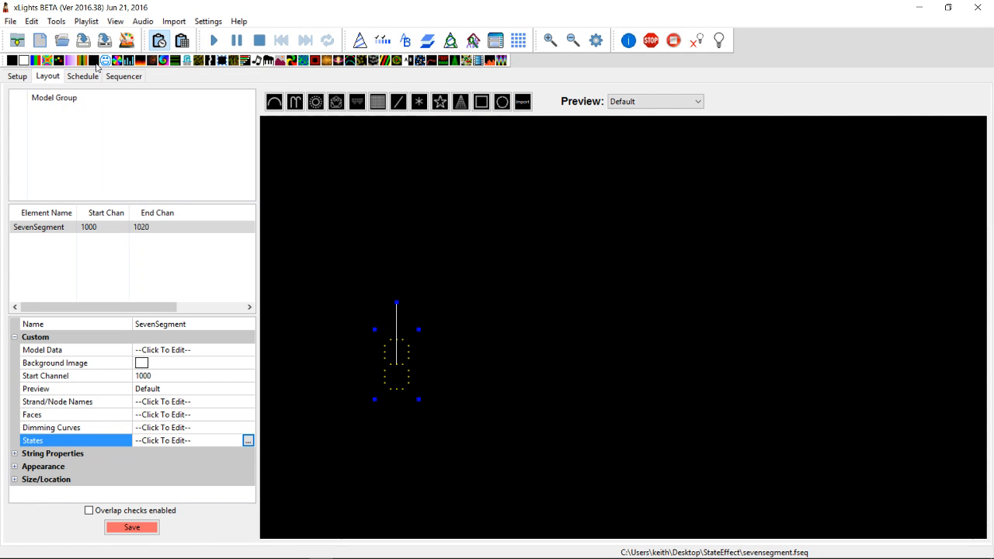
- Return to the sequence and change the label of the timing interval above the second State effect to leftantler
{"action": "left_click", "coordinate": [120, 76]}
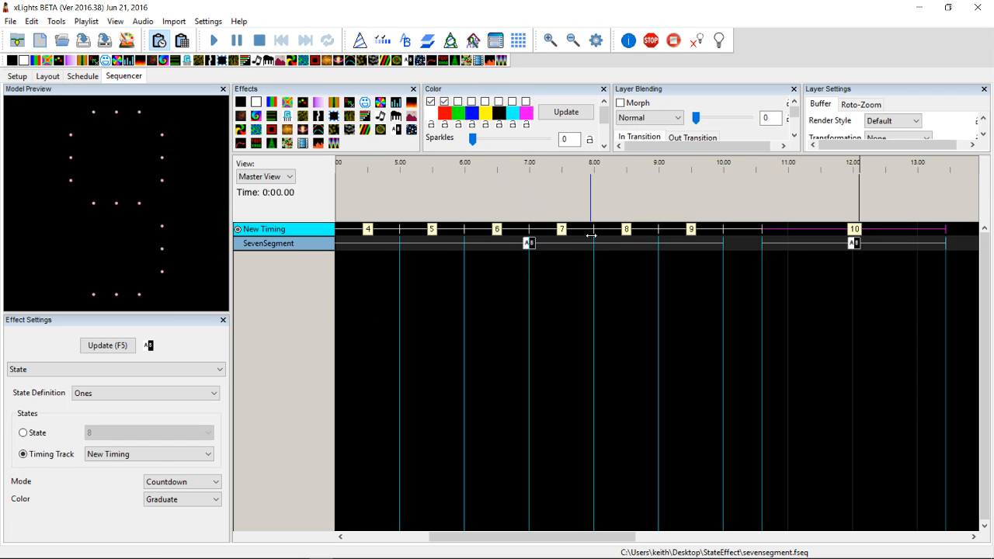
{"action": "double_click", "coordinate": [855, 231]}
{"action": "type", "text": "1"}
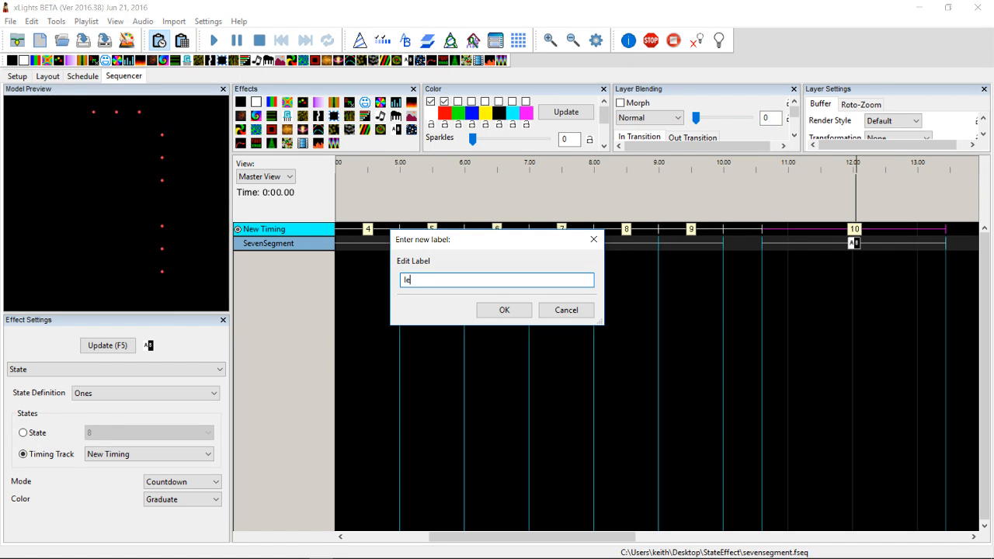
{"action": "type", "text": "eftantler"}
{"action": "key", "text": "Return"}
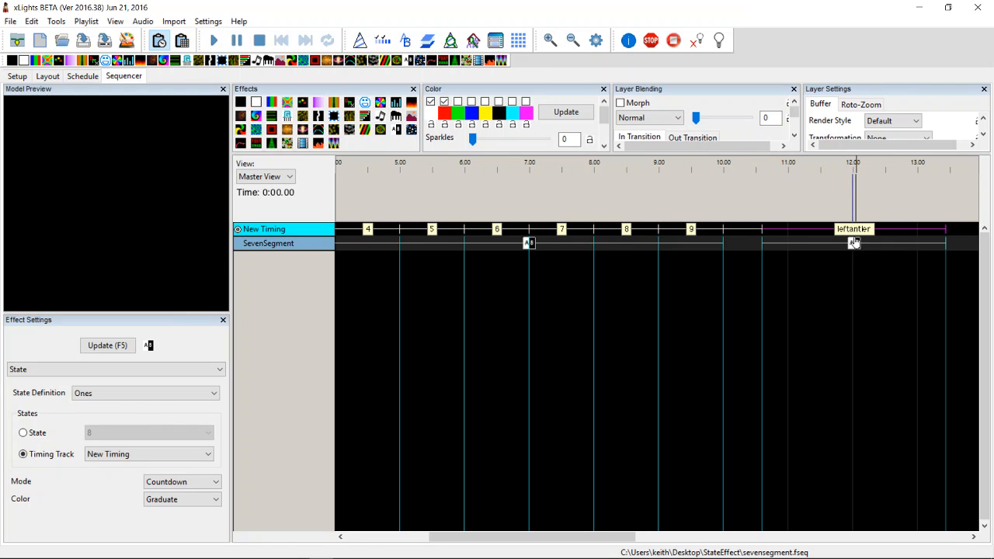
- Select the State effect under the leftantler label and examine its available color options
{"action": "left_click", "coordinate": [854, 244]}
{"action": "left_click", "coordinate": [187, 499]}
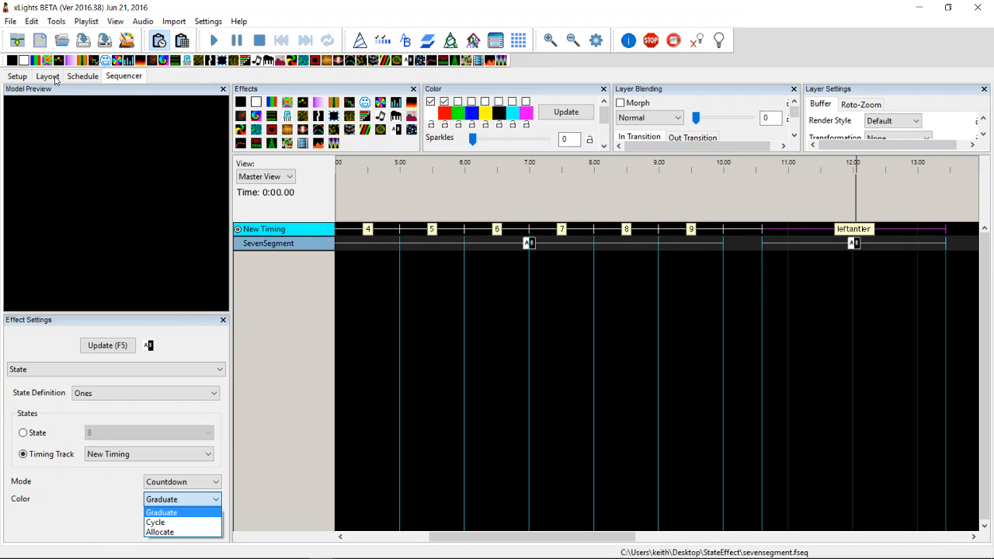
{"action": "left_click", "coordinate": [92, 212]}
- Review the SevenSegment model's Ones state definitions once more and return to the sequence
{"action": "left_click", "coordinate": [45, 77]}
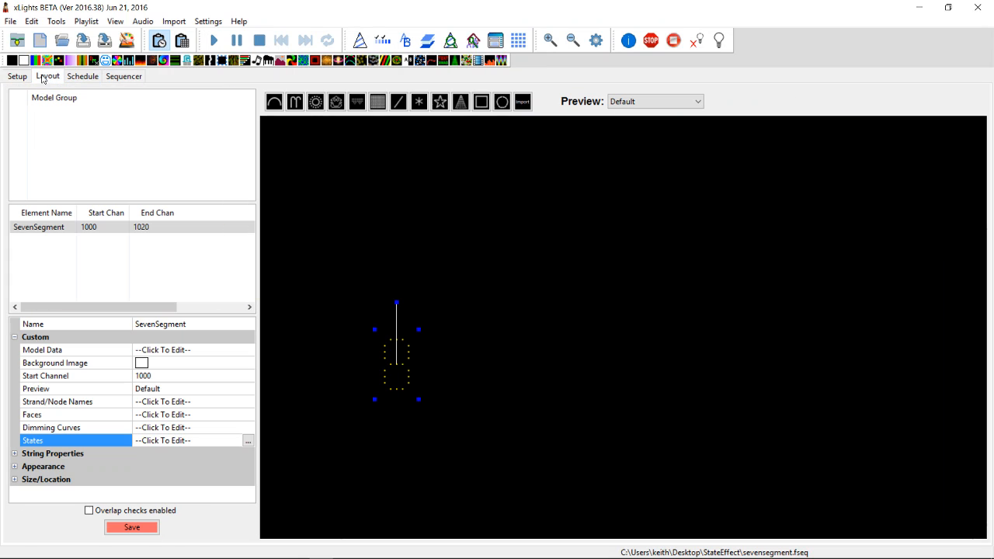
{"action": "left_click", "coordinate": [248, 441]}
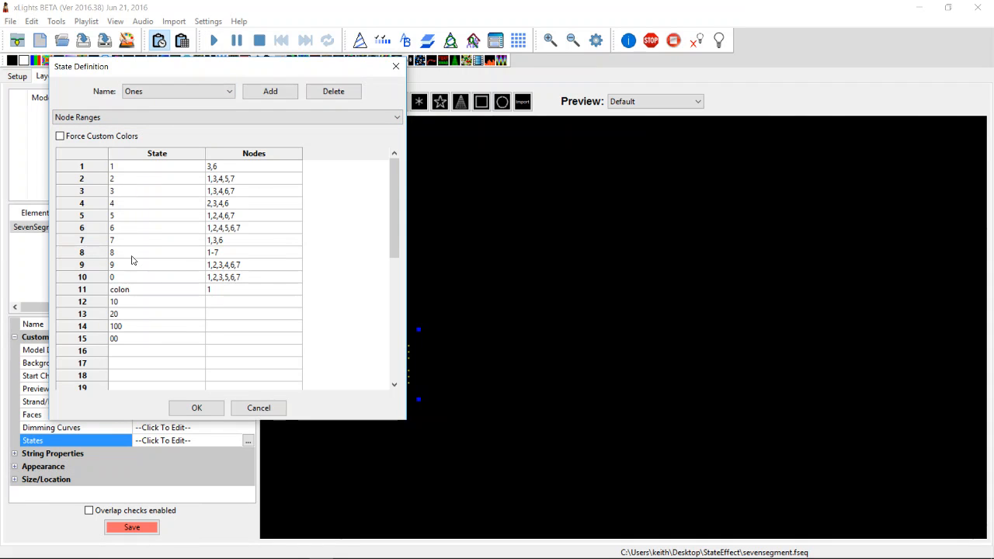
{"action": "left_click", "coordinate": [196, 409]}
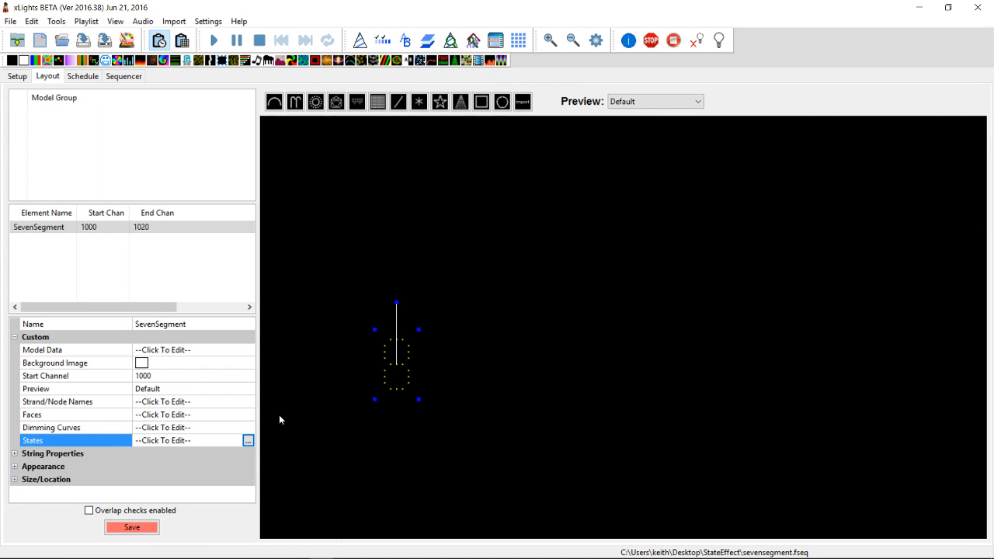
{"action": "left_click", "coordinate": [133, 76]}
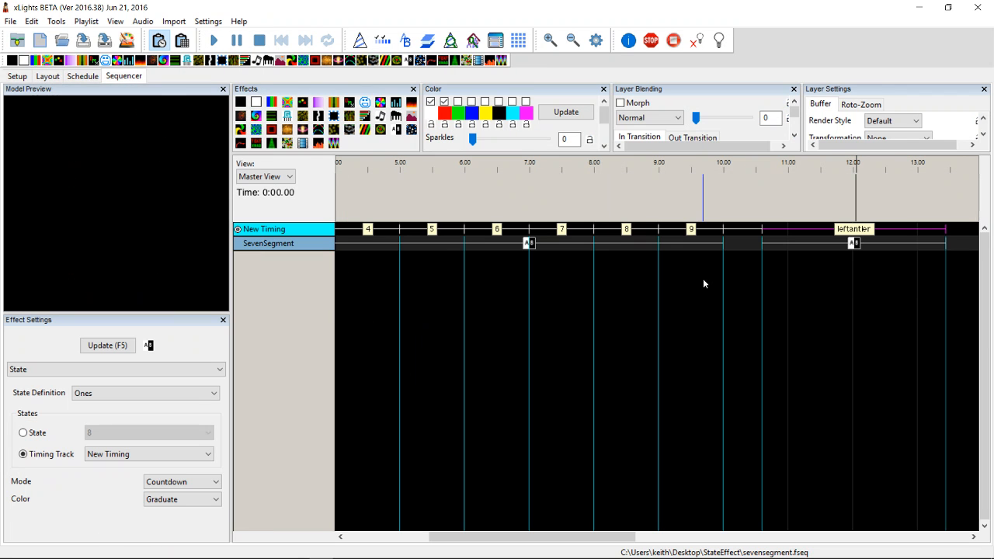